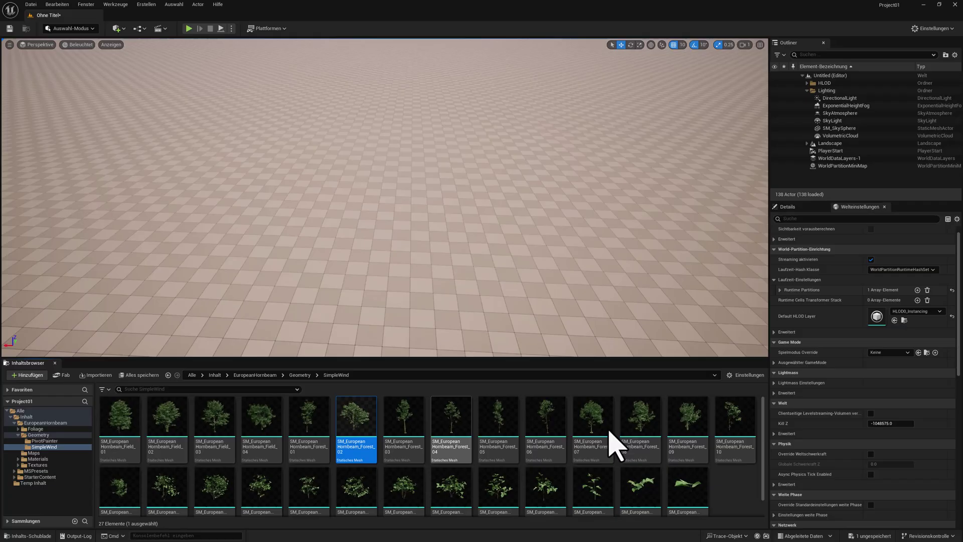
Step: Place the SM_EuropeanHornbeam_Forest_02 tree mesh from the SimpleWind folder on the ground in the level
mouse_move(627, 426)
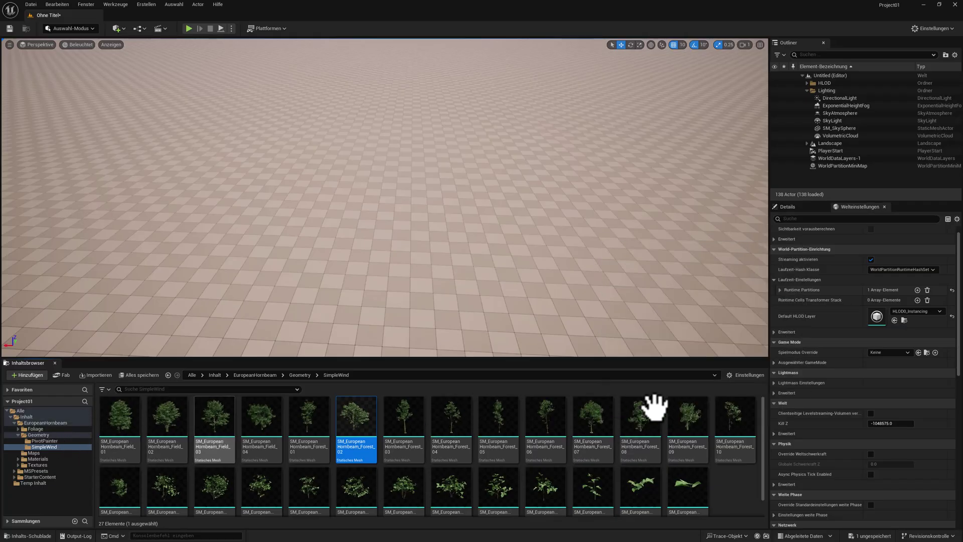
mouse_move(434, 422)
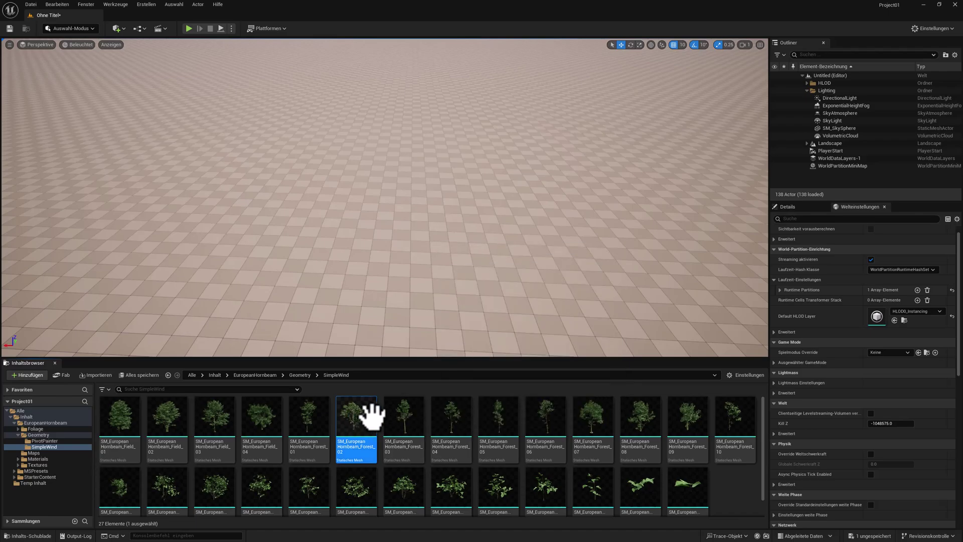
drag(371, 420, 420, 302)
mouse_move(475, 311)
right_down()
mouse_move(477, 285)
mouse_move(482, 311)
right_up()
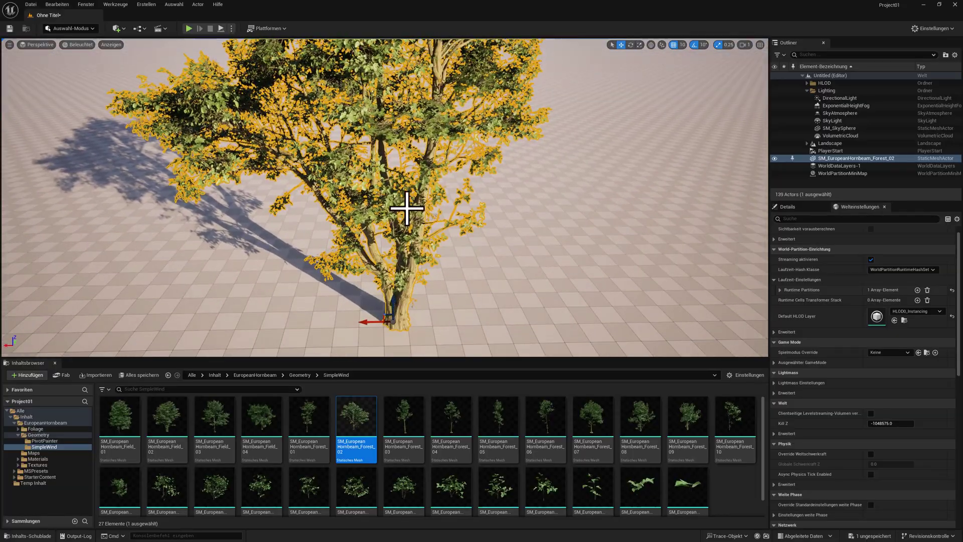
Step: Start exporting the SM_EuropeanHornbeam_Forest_02 asset to D:\Export as UnrealAsset01 in GL Transmission Format (Binary) (*.glb)
right_click(358, 417)
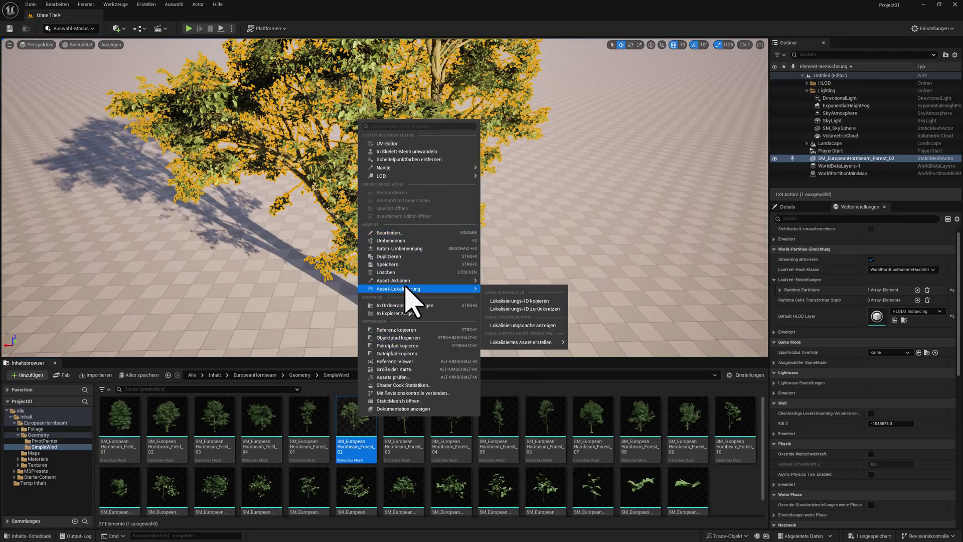
mouse_move(391, 281)
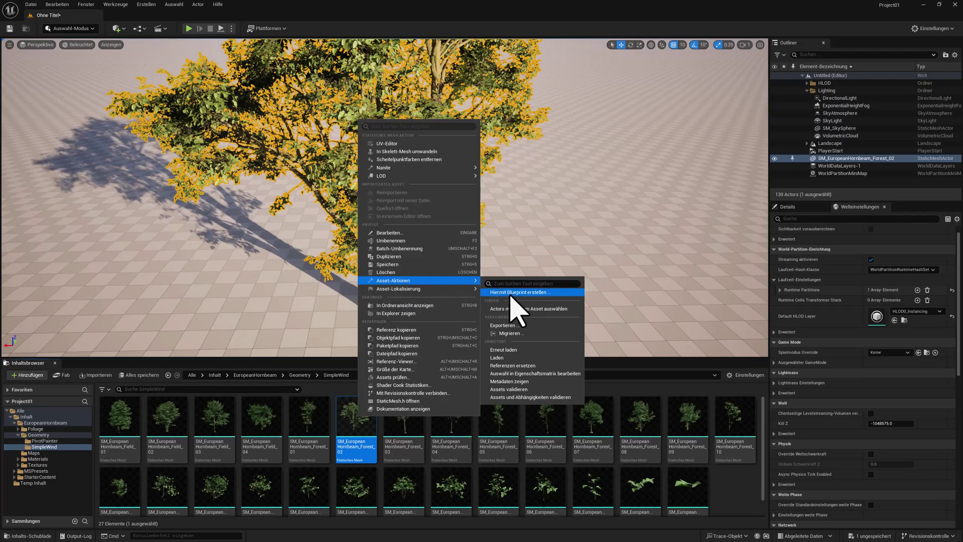
click(512, 326)
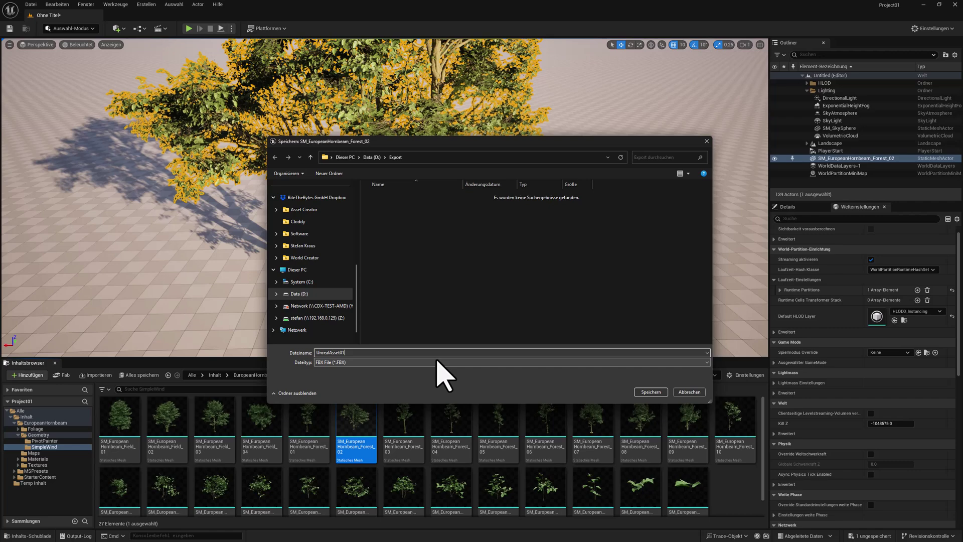
click(351, 363)
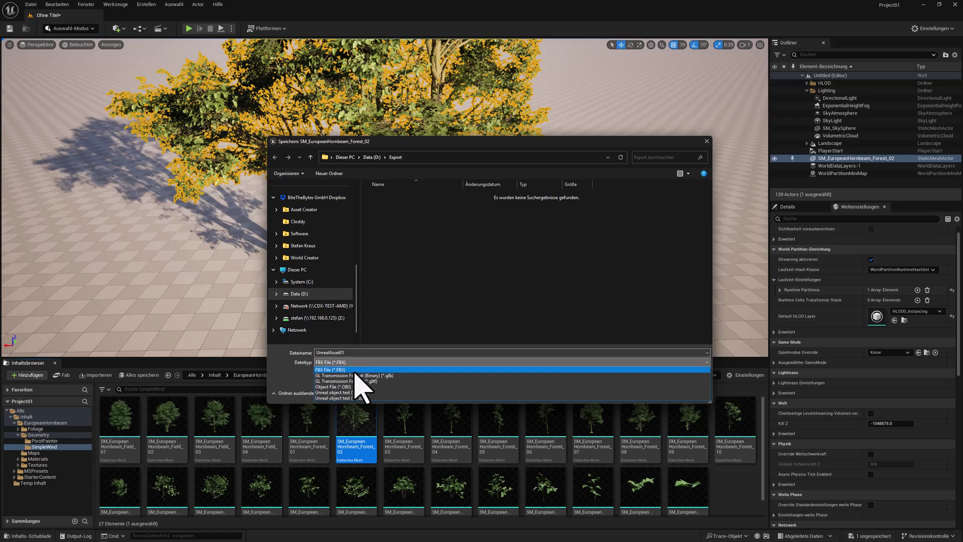
click(391, 376)
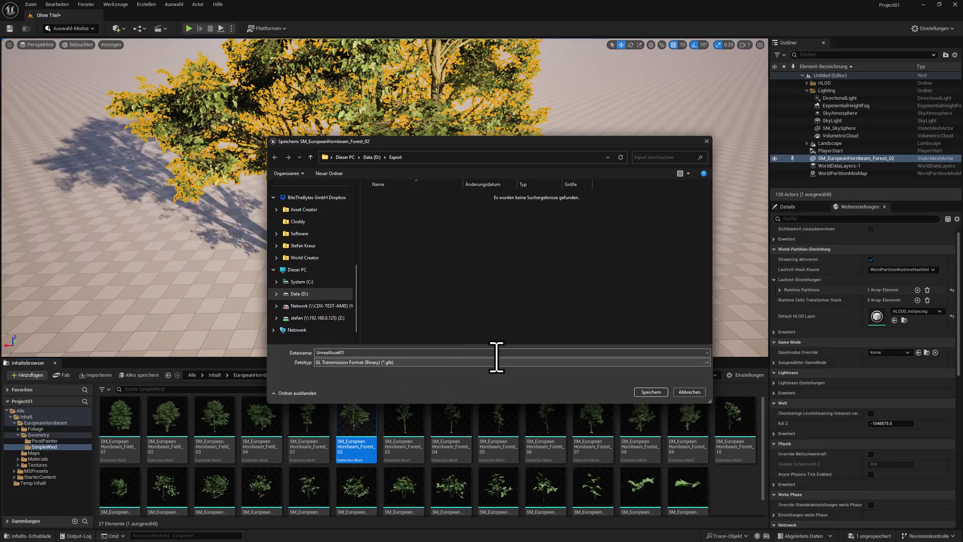
click(651, 392)
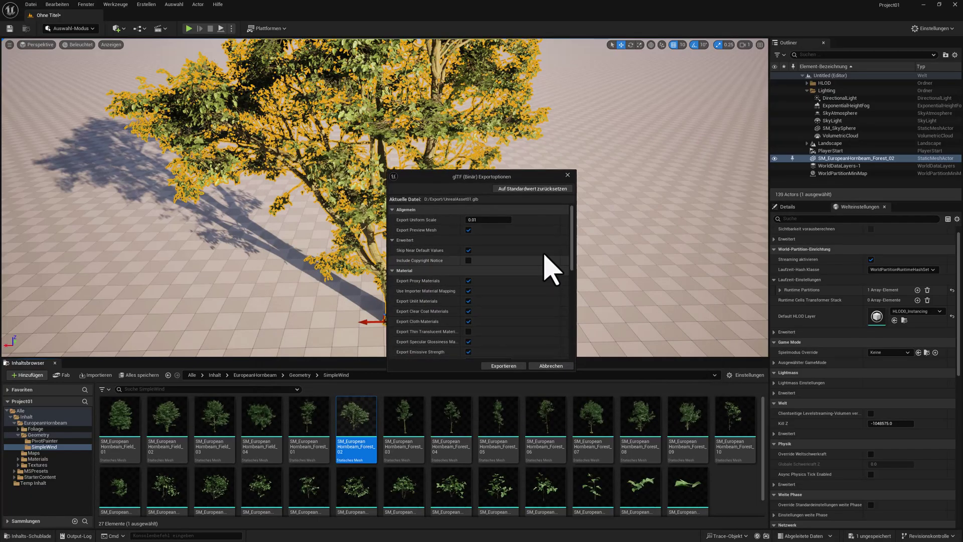
Step: Disable Export Preview Mesh and Skip Near Default Values in the glTF export options
scroll(496, 278, down, 13)
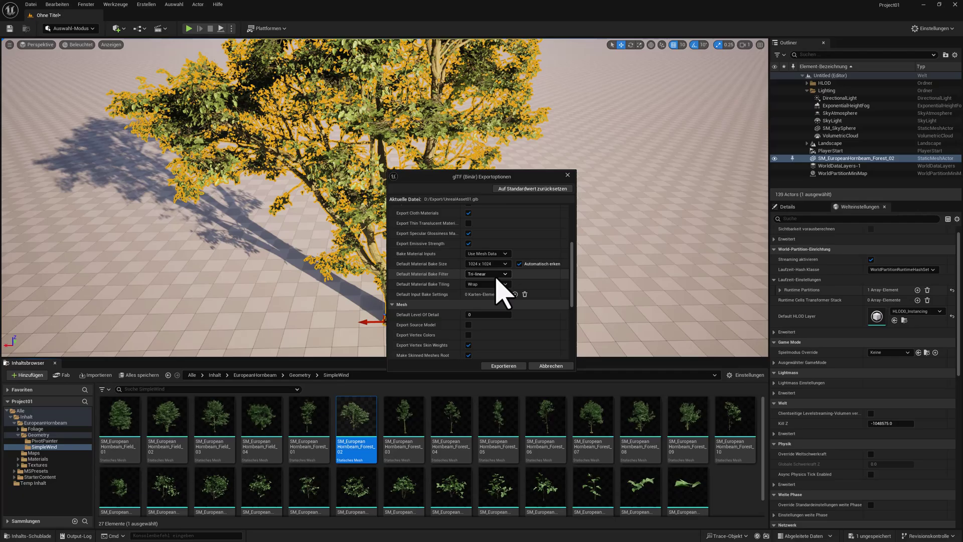
scroll(496, 279, up, 13)
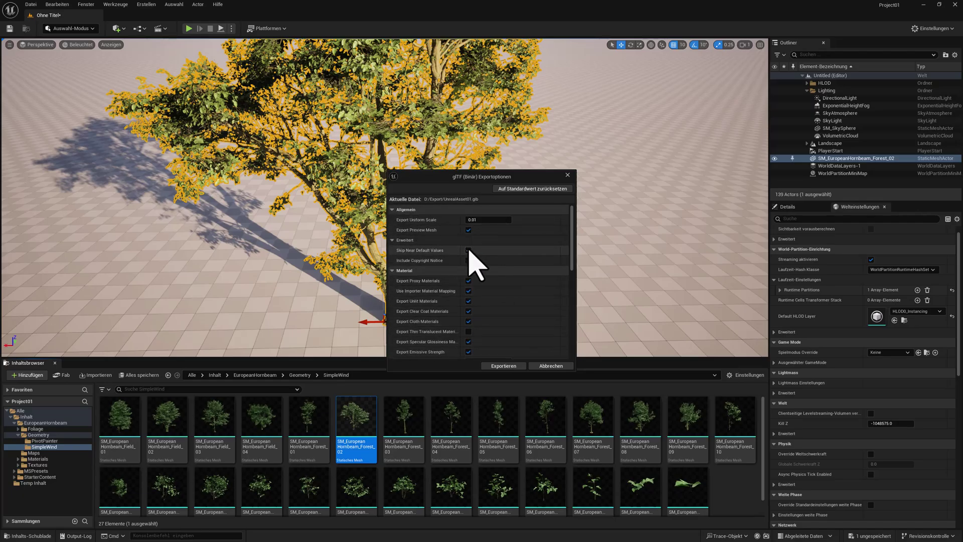
click(469, 230)
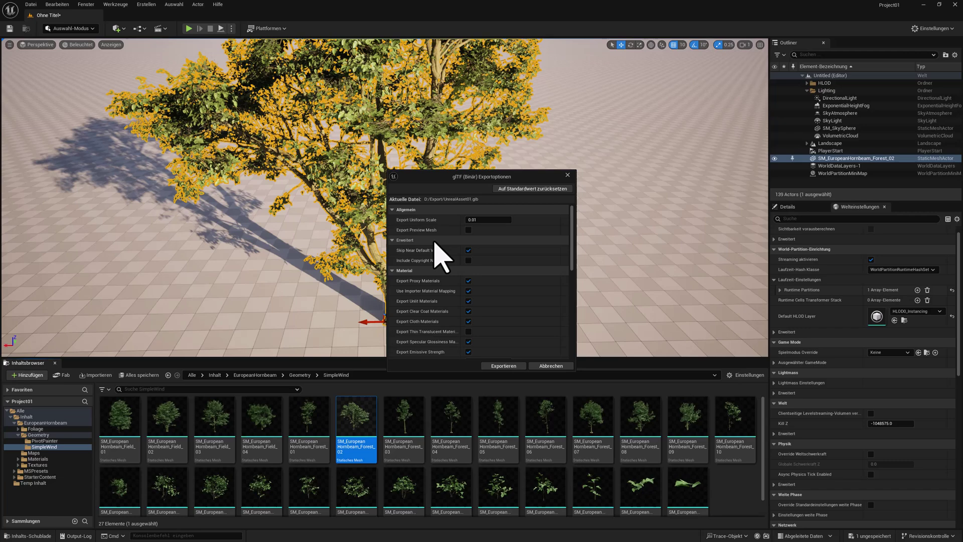
click(469, 250)
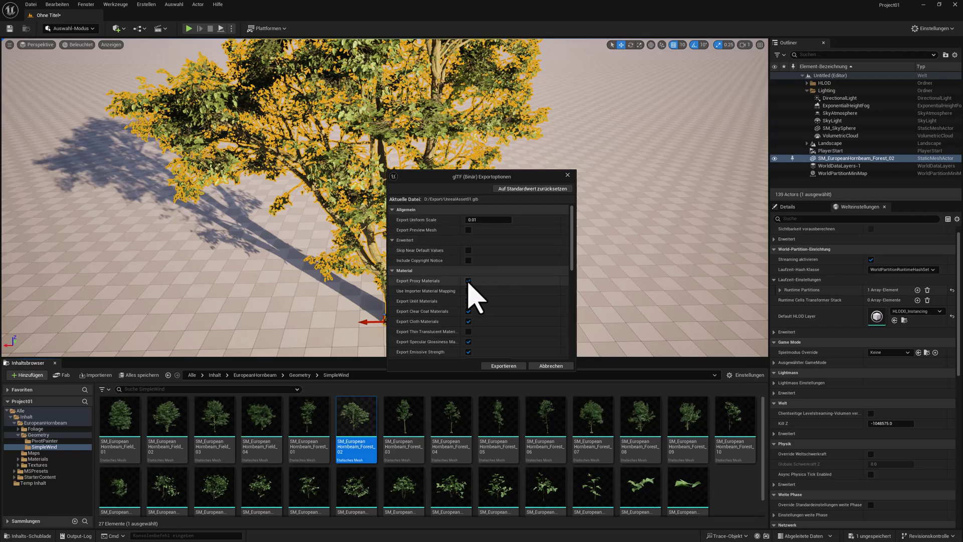
Step: Disable exporting proxy, unlit, clear coat, cloth and specular glossiness materials, importer material mapping and emissive strength
click(468, 282)
click(469, 291)
click(469, 301)
click(470, 311)
click(470, 322)
scroll(471, 340, down, 3)
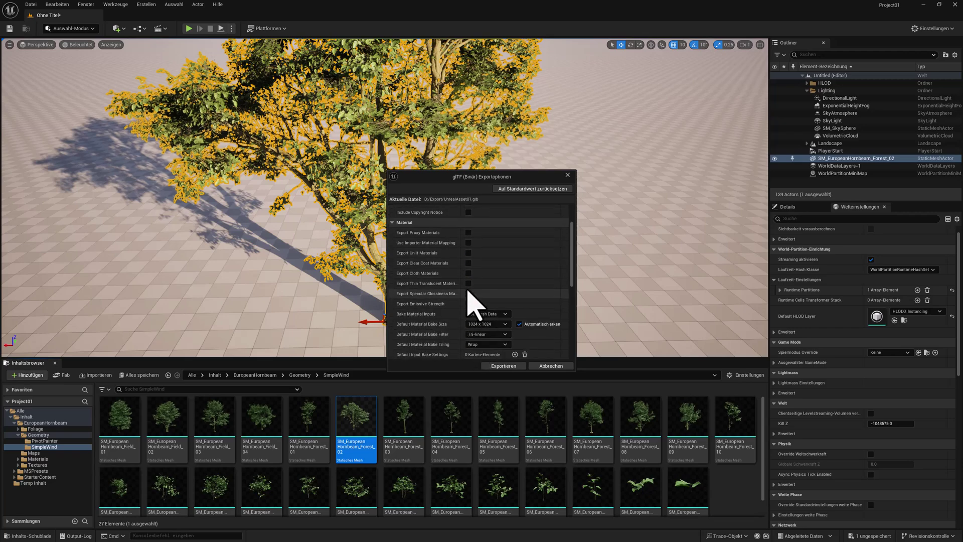
click(468, 292)
click(469, 303)
scroll(535, 291, down, 5)
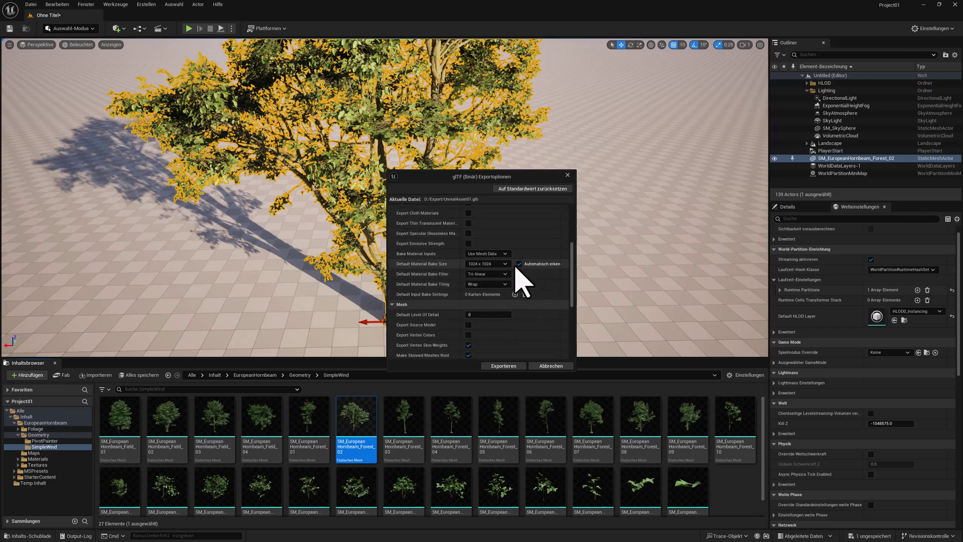
Step: Keep Bake Material Inputs on Use Mesh Data and set the default material bake size to 4096 x 4096
click(495, 254)
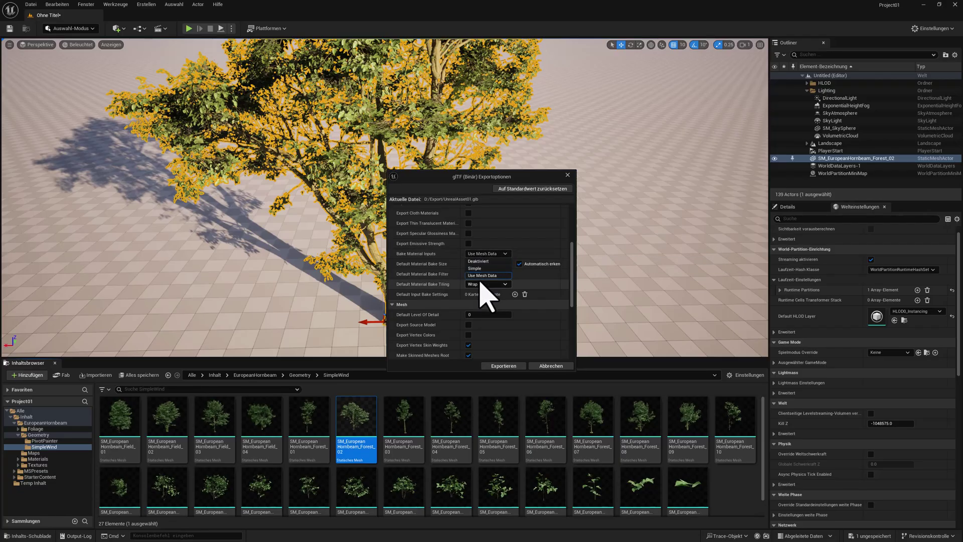
click(540, 286)
click(504, 264)
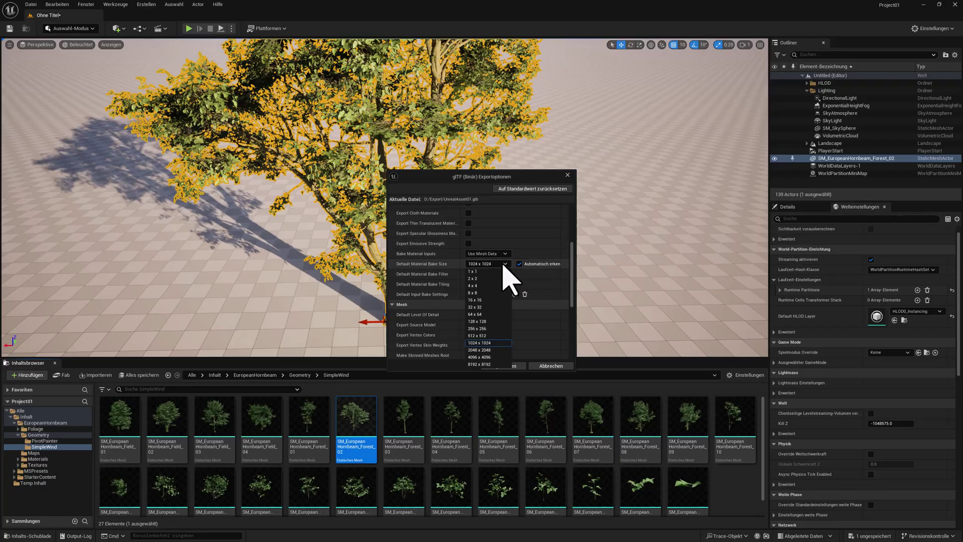
click(490, 357)
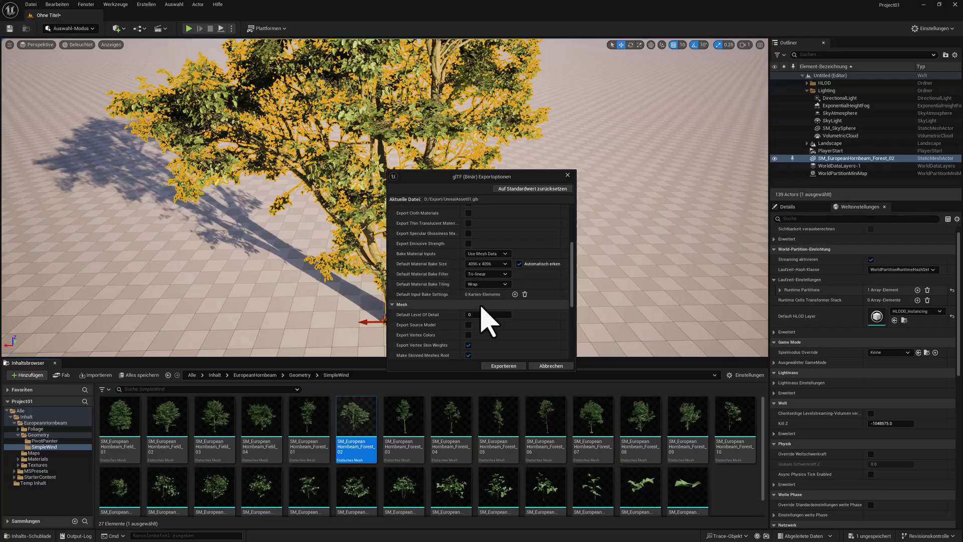
Step: Disable exporting vertex skin weights, level sequences, lights and cameras, as well as Make Skinned Meshes Root
scroll(482, 307, down, 3)
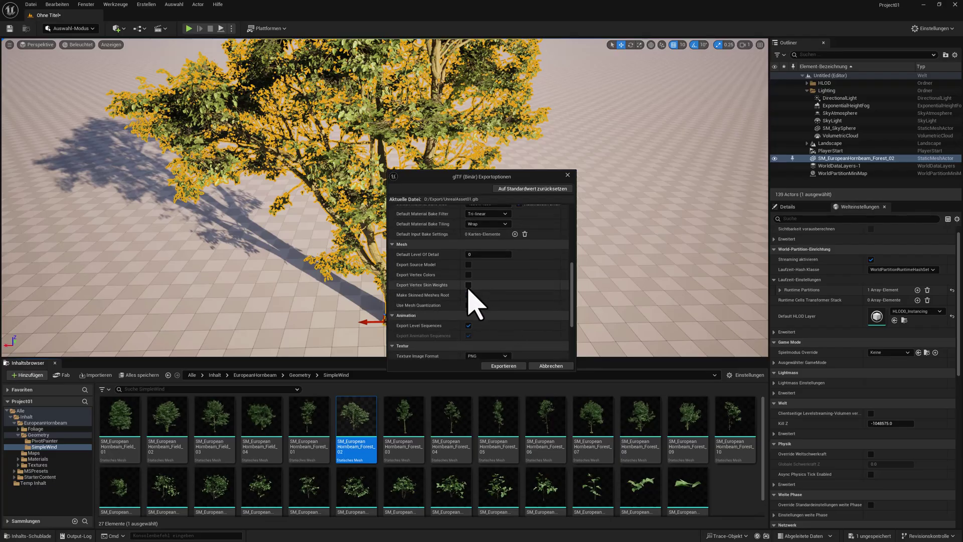
scroll(497, 314, down, 3)
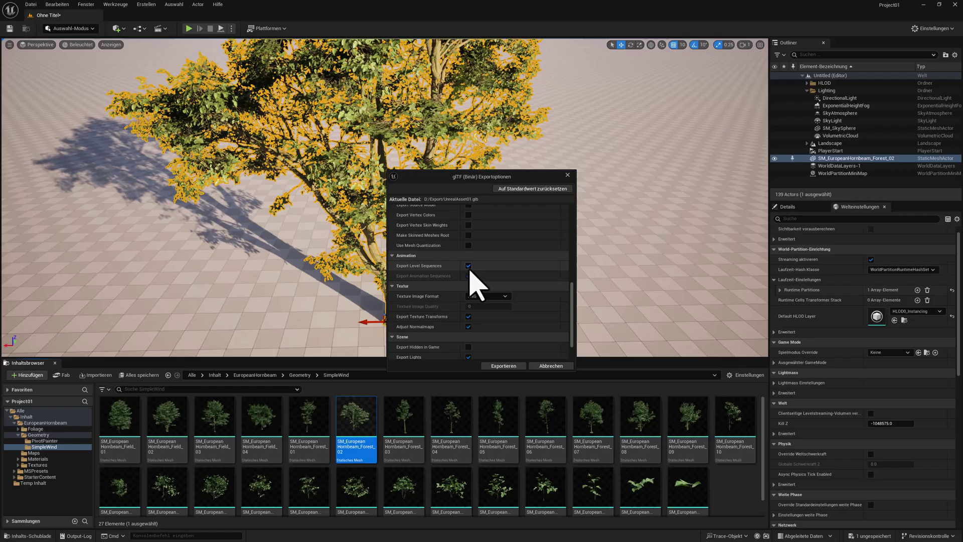
click(468, 266)
scroll(538, 322, down, 2)
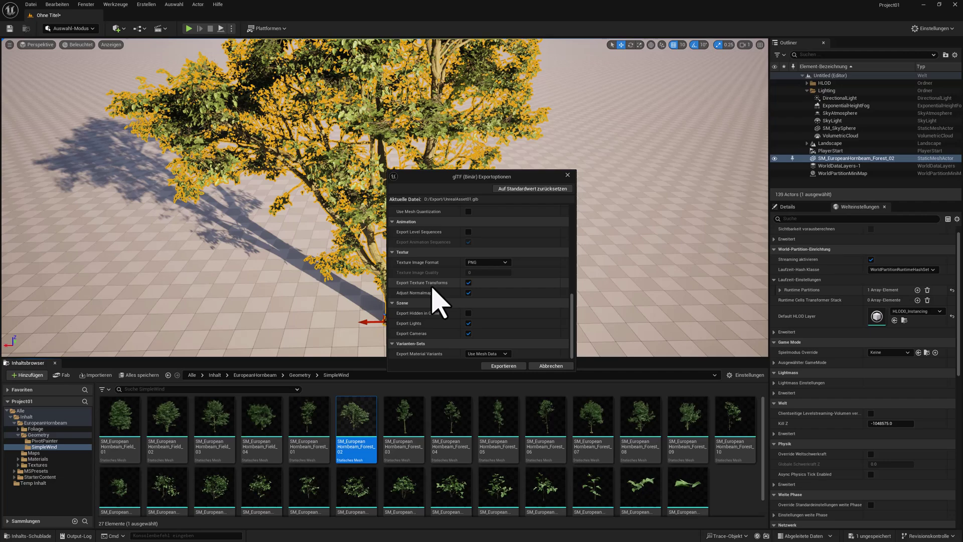
click(468, 334)
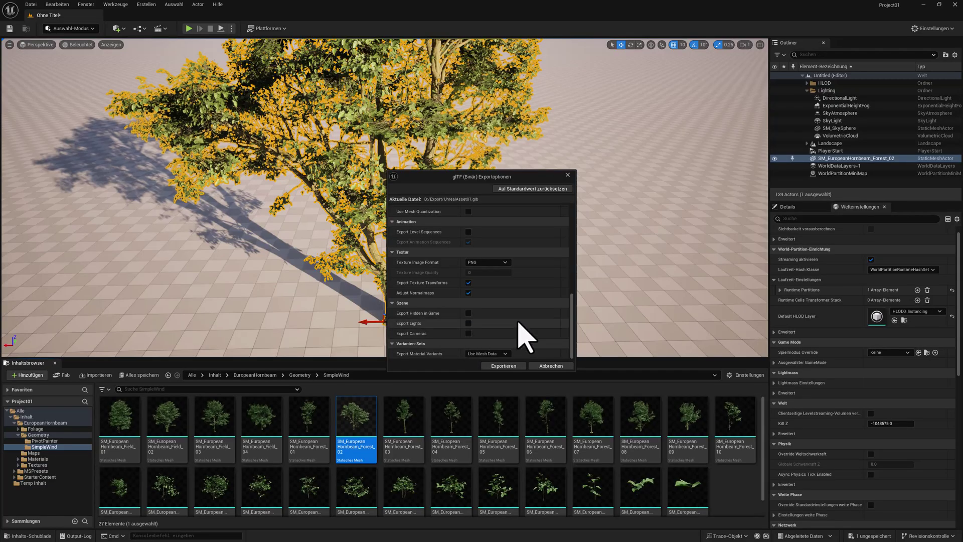
Step: Keep Export Material Variants on Use Mesh Data, run the glTF export and dismiss the message log
click(499, 353)
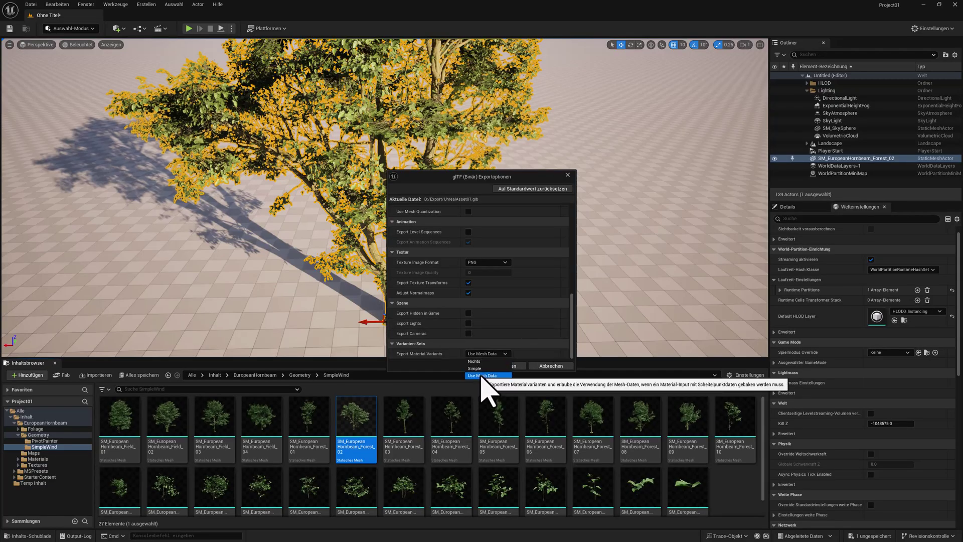
click(482, 375)
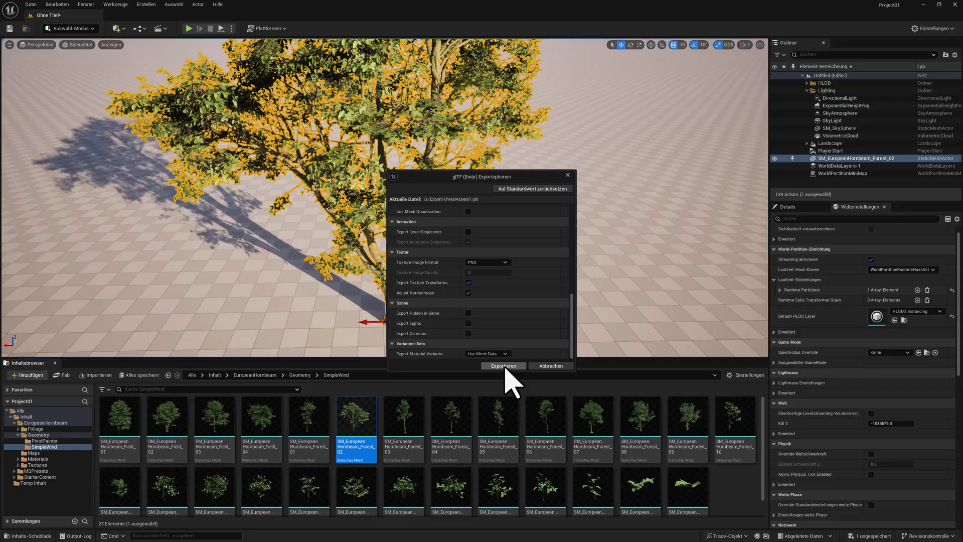
click(506, 366)
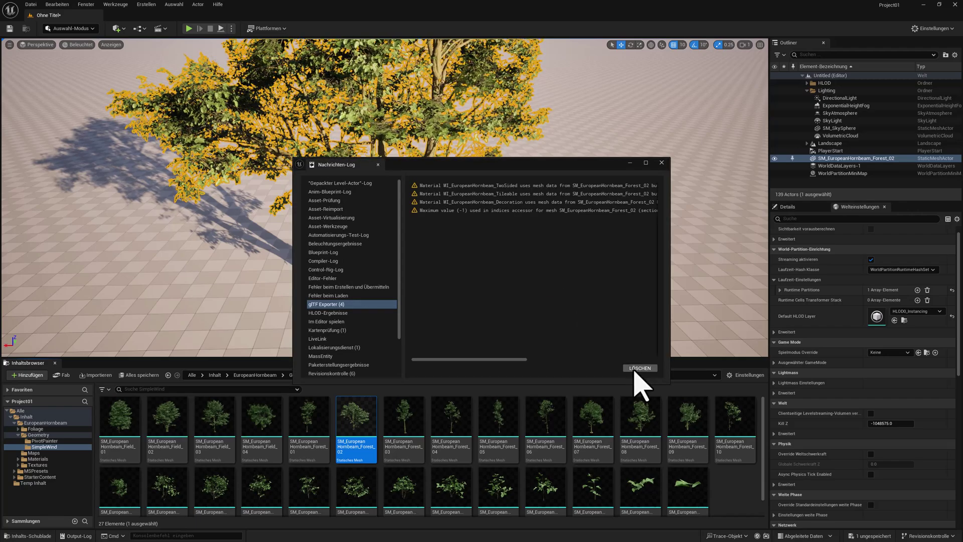
click(662, 163)
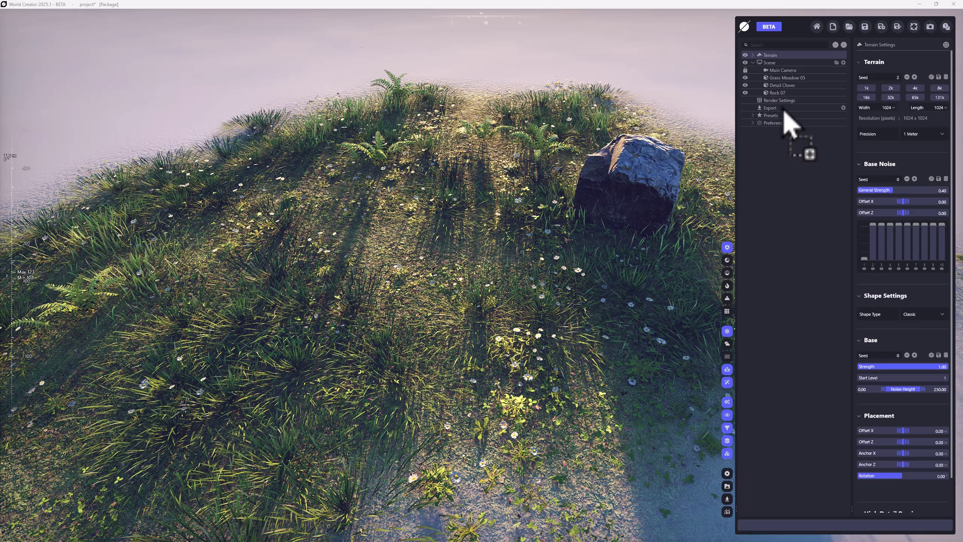
Step: Switch to World Creator, add the exported UnrealAsset01 model to the scene and place one instance on the meadow beside the rock
drag(780, 96, 773, 64)
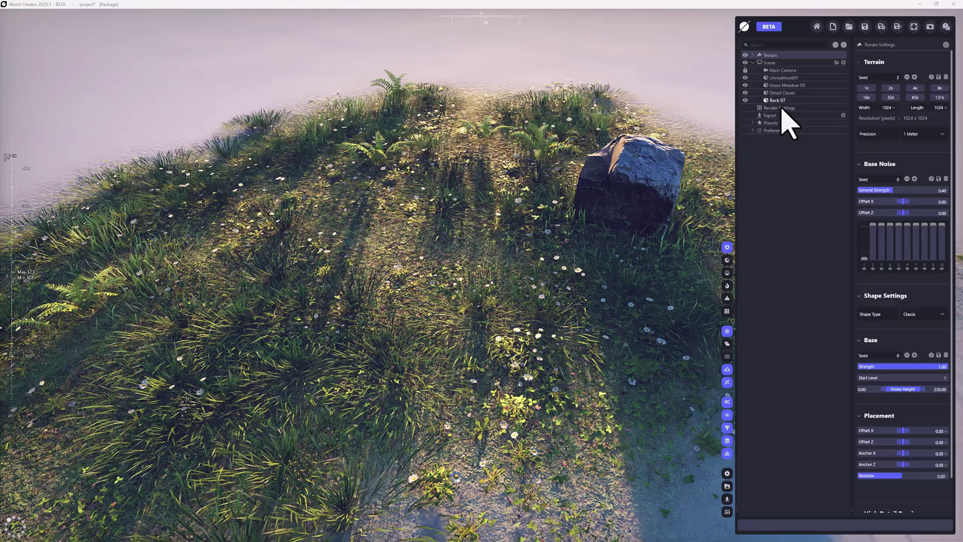
click(785, 79)
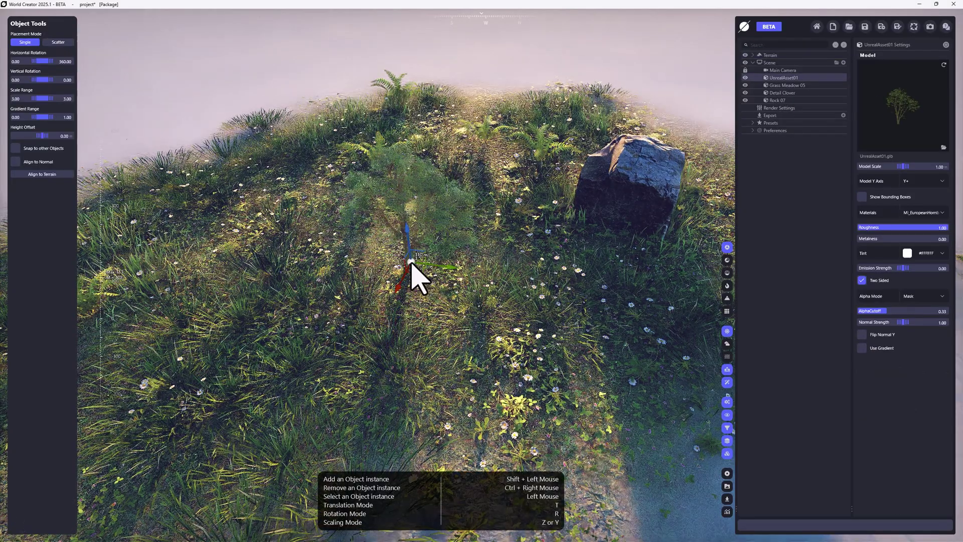
shift+click(411, 262)
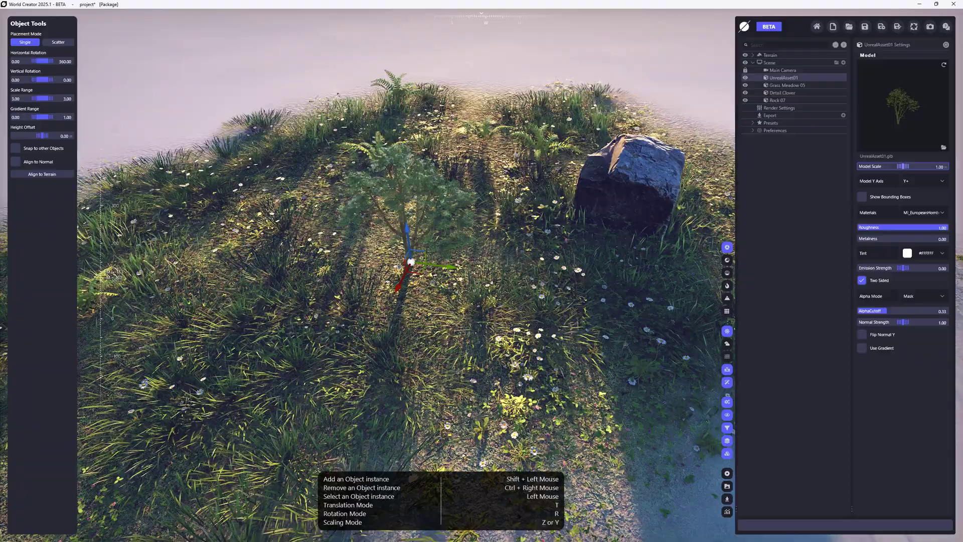
Step: Set the UnrealAsset01 model scale to 10.10 and inspect the tree's leaves and trunk up close
drag(903, 167, 949, 166)
right_drag(451, 209, 438, 104)
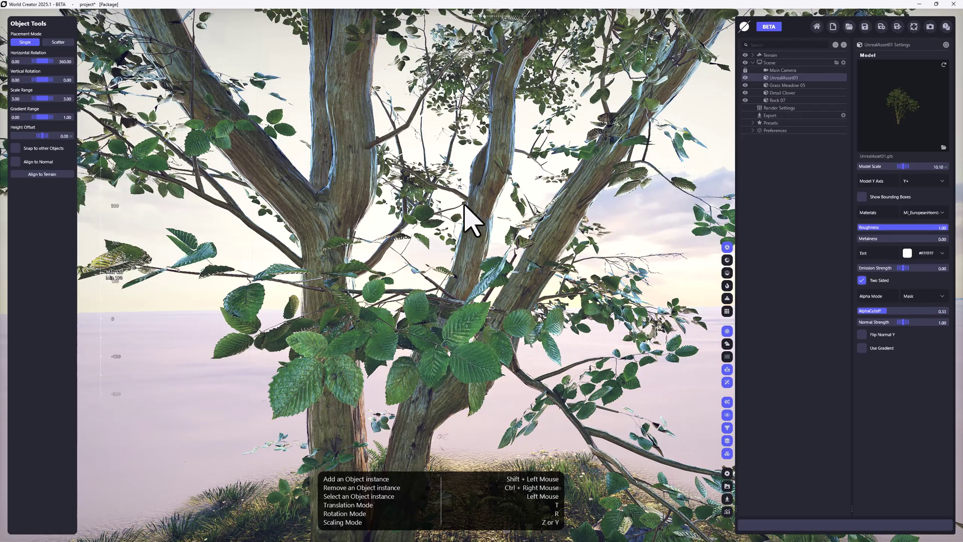
right_drag(485, 226, 447, 361)
right_drag(490, 312, 489, 241)
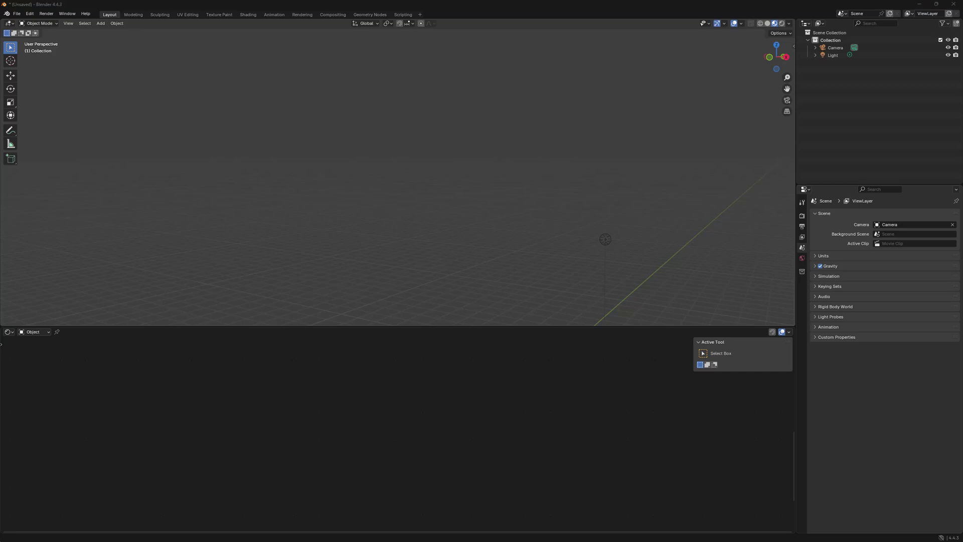
Step: Switch to Blender and import UnrealAsset01.glb with the default glTF 2.0 import options
drag(1, 231, 554, 283)
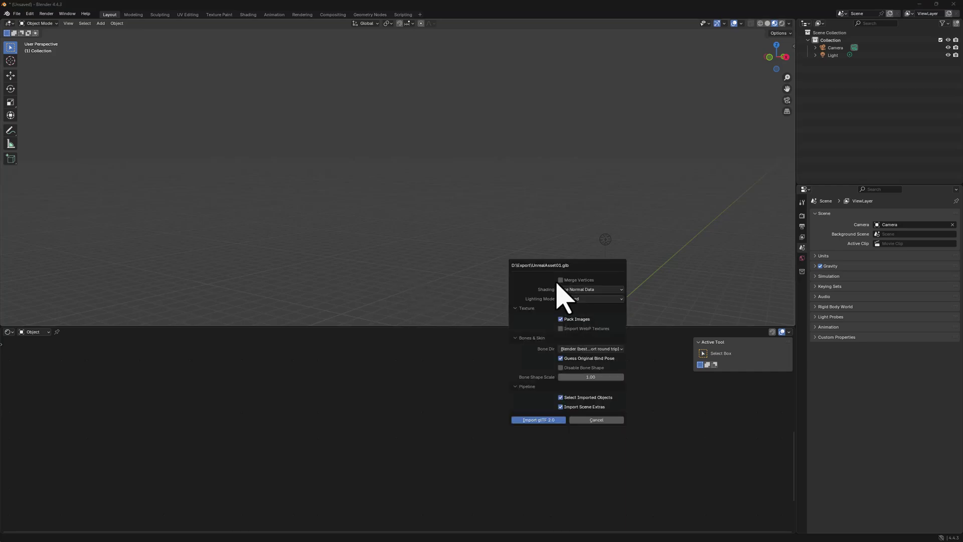
click(540, 420)
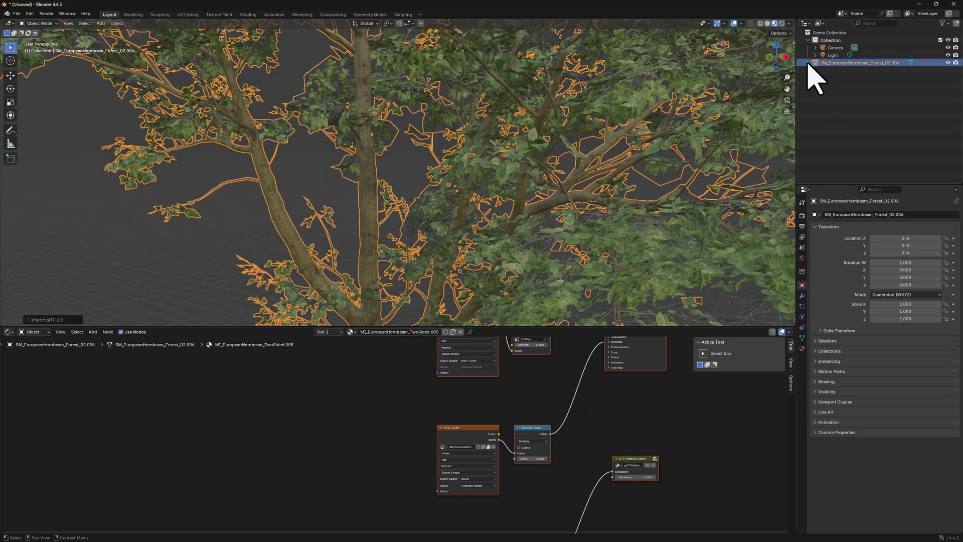
Step: Expand the imported tree's hierarchy and examine the node graph of its MI_EuropeanHornbeam_TwoSided material
click(809, 63)
click(816, 70)
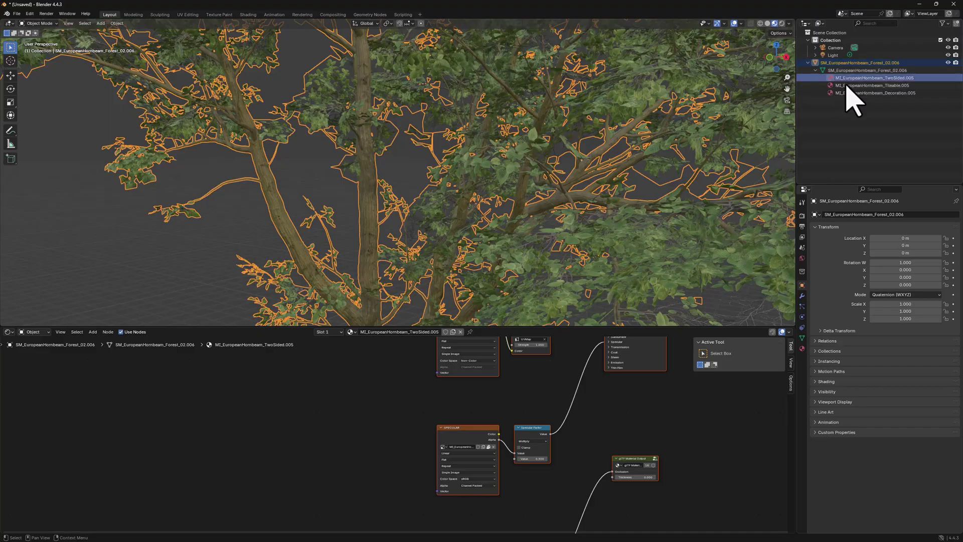
click(853, 79)
scroll(592, 398, down, 8)
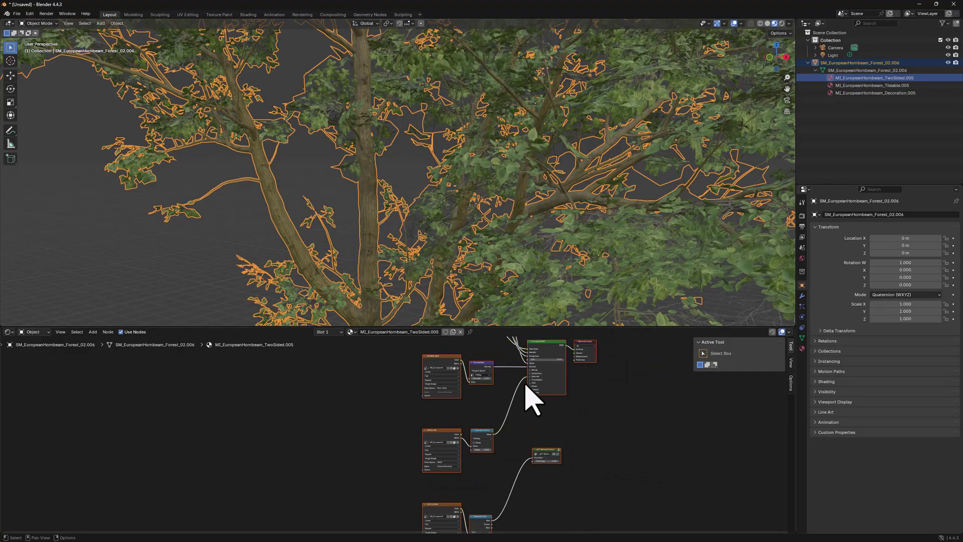
Step: Delete the Metallic Roughness and Specular textures with their Separate Color and Specular Factor nodes from the MI_EuropeanHornbeam_TwoSided material
middle_drag(472, 364, 480, 446)
scroll(462, 422, up, 6)
scroll(522, 427, up, 2)
middle_drag(541, 445, 507, 462)
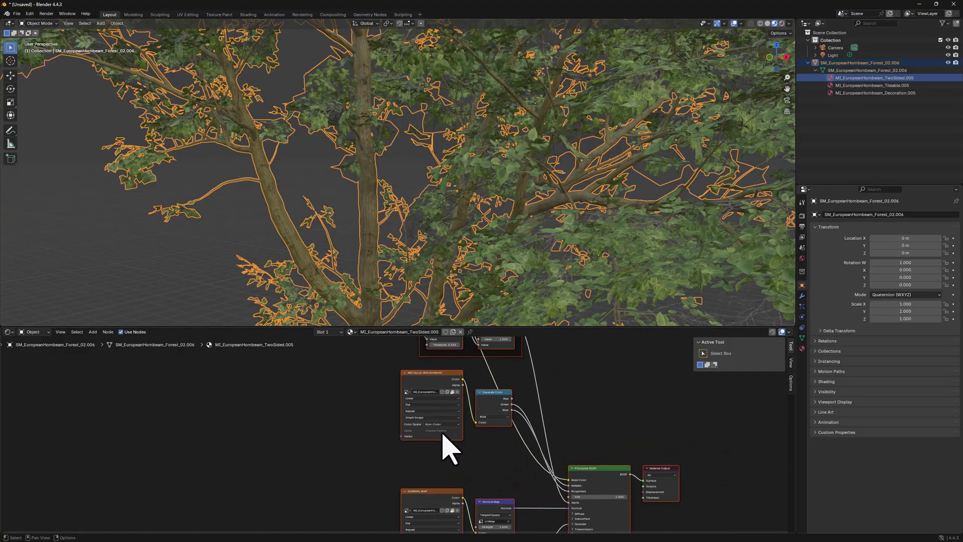
scroll(440, 434, up, 5)
scroll(540, 478, down, 2)
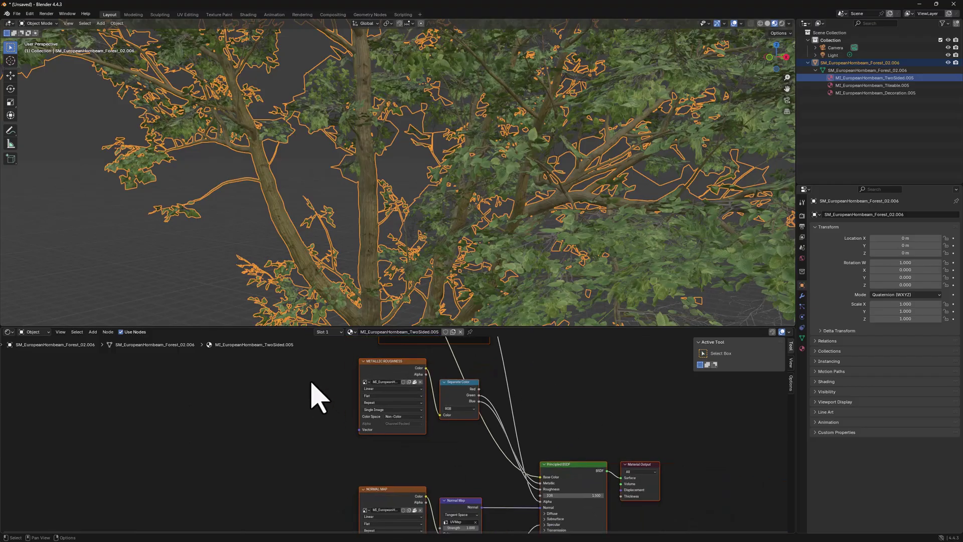
drag(312, 380, 457, 447)
key(x)
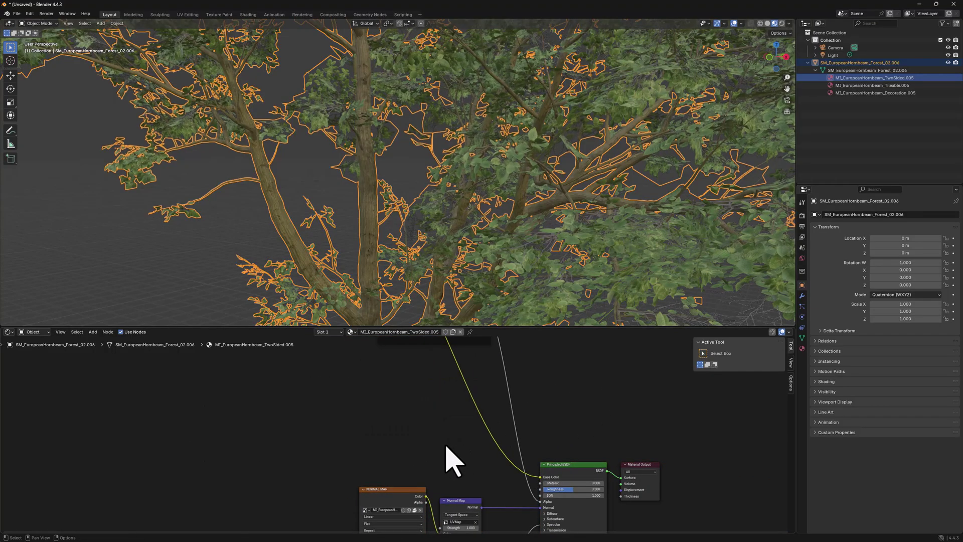
middle_drag(486, 524, 490, 434)
middle_drag(468, 497, 467, 415)
drag(325, 415, 492, 523)
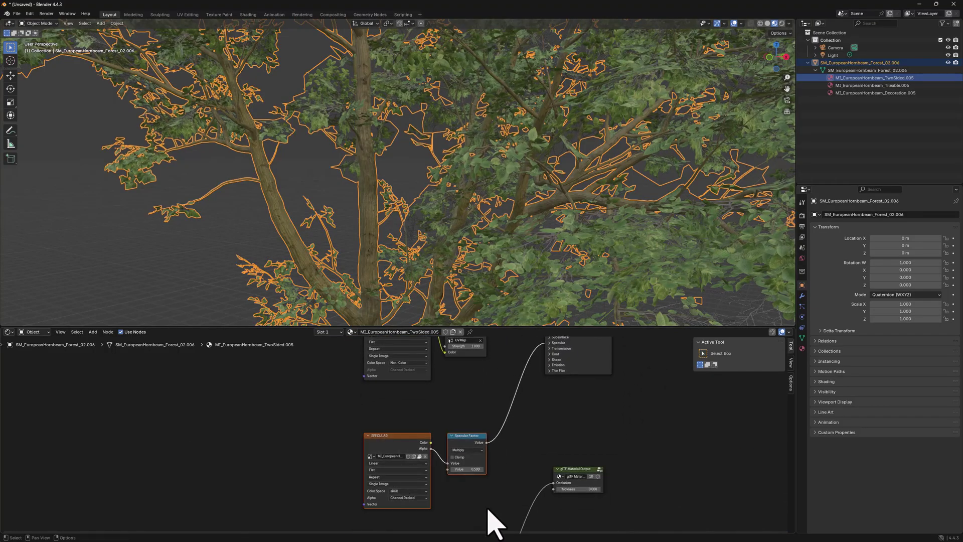
Step: Open the MI_EuropeanHornbeam_Tileable material and delete its Specular and Metallic Roughness textures with their connected Specular Factor and Separate Color nodes
click(860, 86)
drag(333, 423, 476, 510)
drag(348, 416, 471, 513)
key(x)
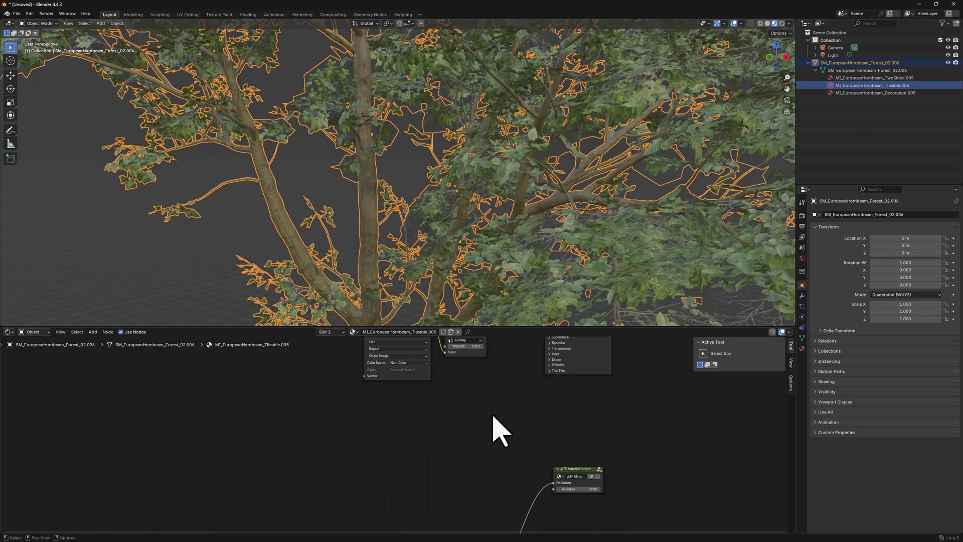
middle_drag(518, 346, 529, 522)
drag(341, 358, 483, 454)
key(x)
Step: Open the MI_EuropeanHornbeam_Decoration material and delete its Metallic Roughness and Specular textures with their Separate Color and Specular Factor nodes
click(880, 93)
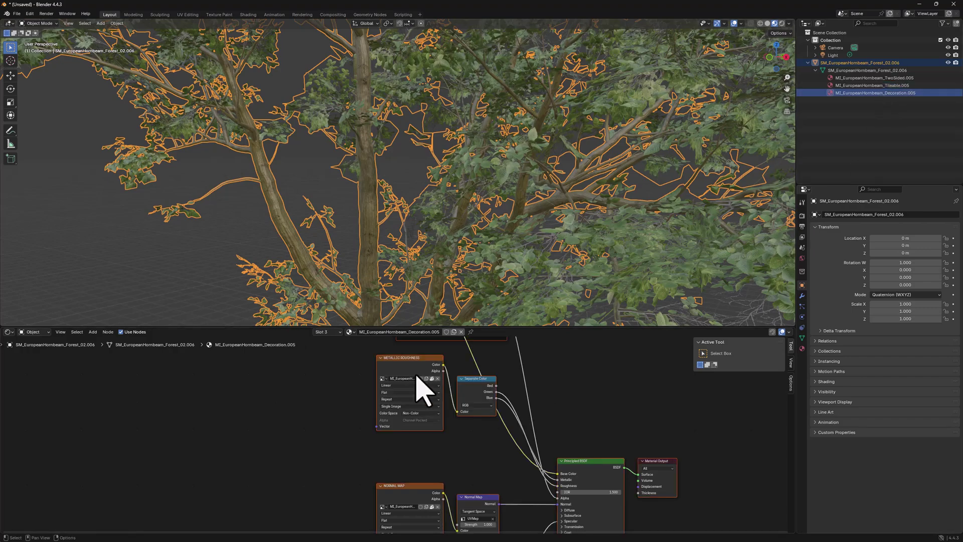
drag(348, 366, 479, 472)
key(x)
middle_drag(489, 464, 477, 316)
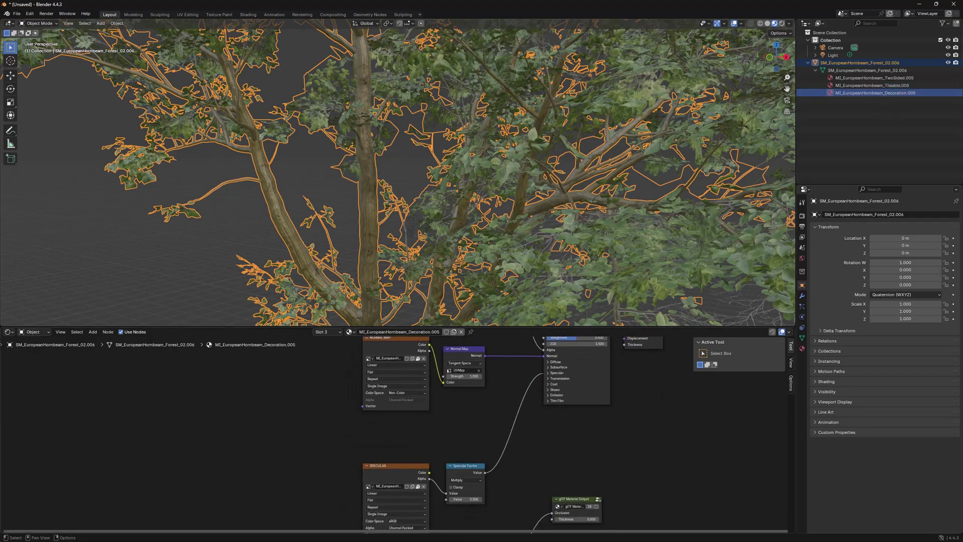
drag(329, 451, 479, 535)
key(x)
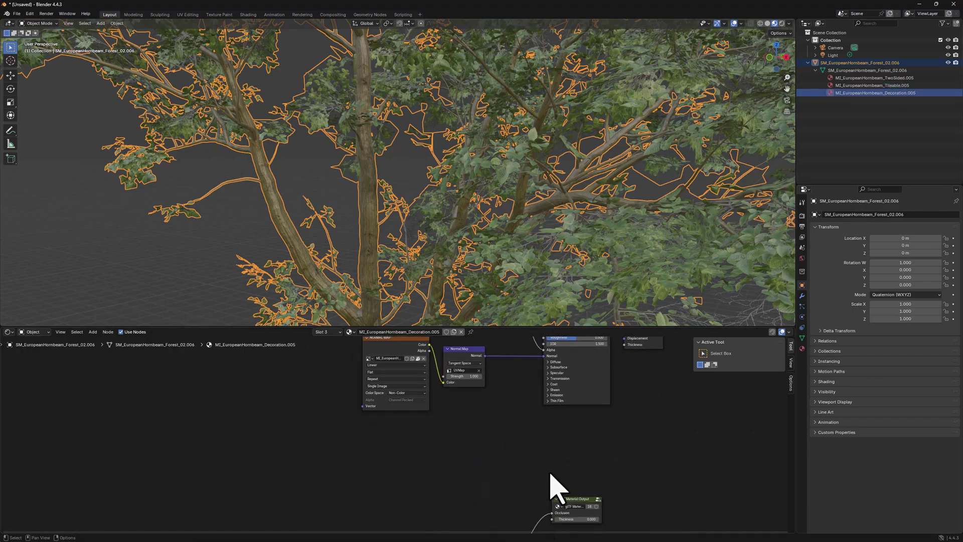
Step: Export the tree as glTF Binary (.glb), limited to selected objects, overwriting UnrealAsset01.glb in D:\Export
click(18, 14)
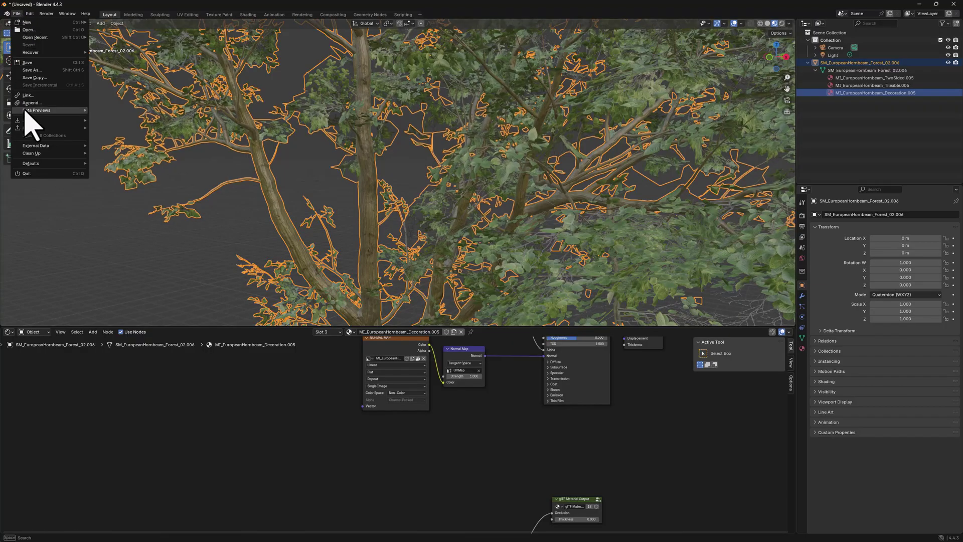
mouse_move(30, 128)
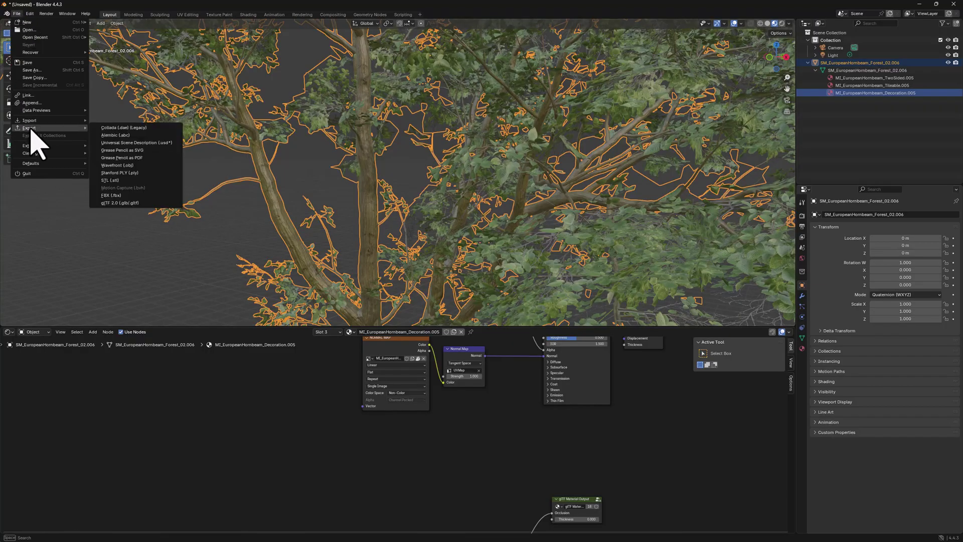
click(133, 203)
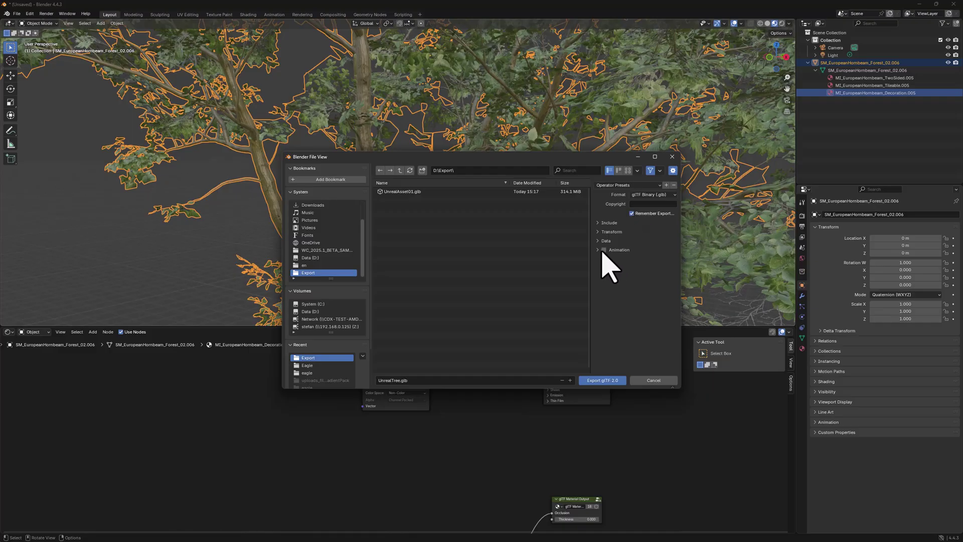
click(602, 222)
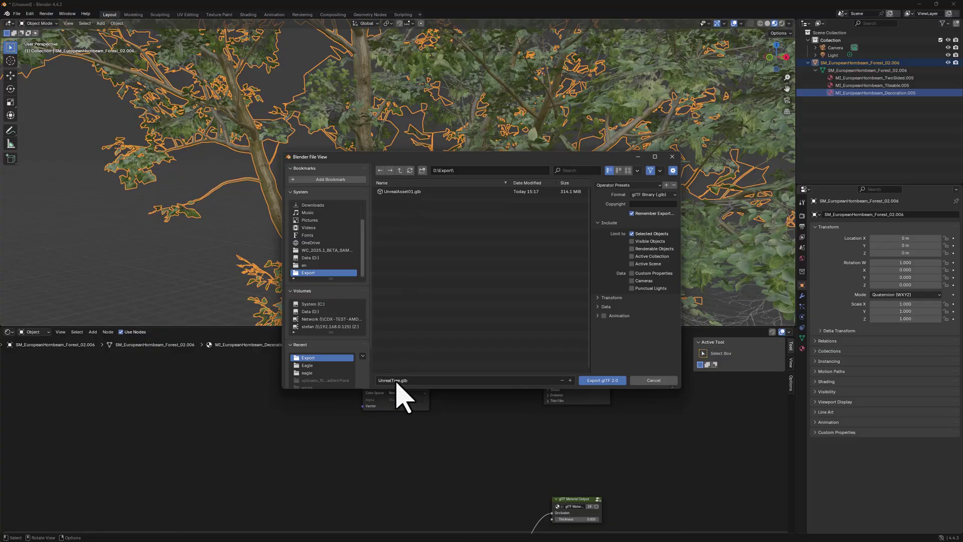
click(407, 192)
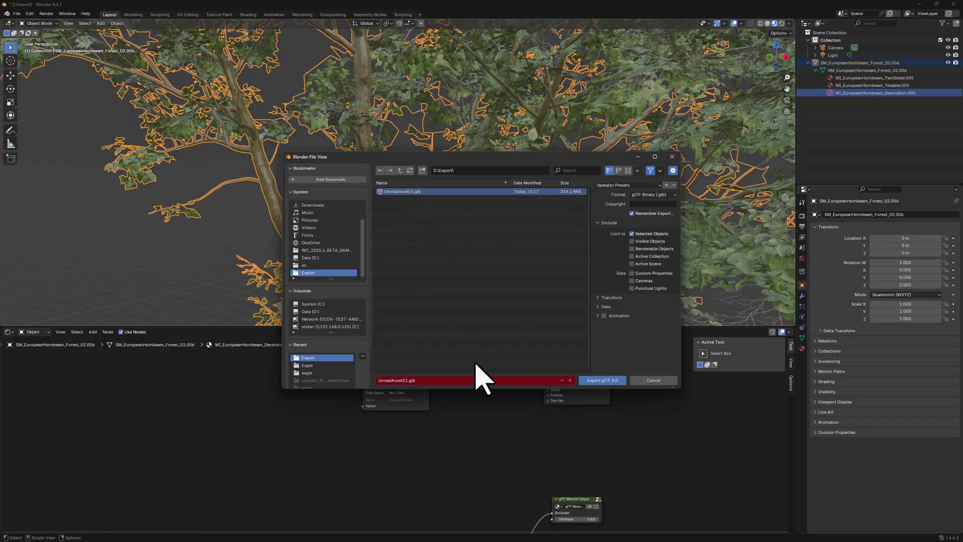
click(602, 381)
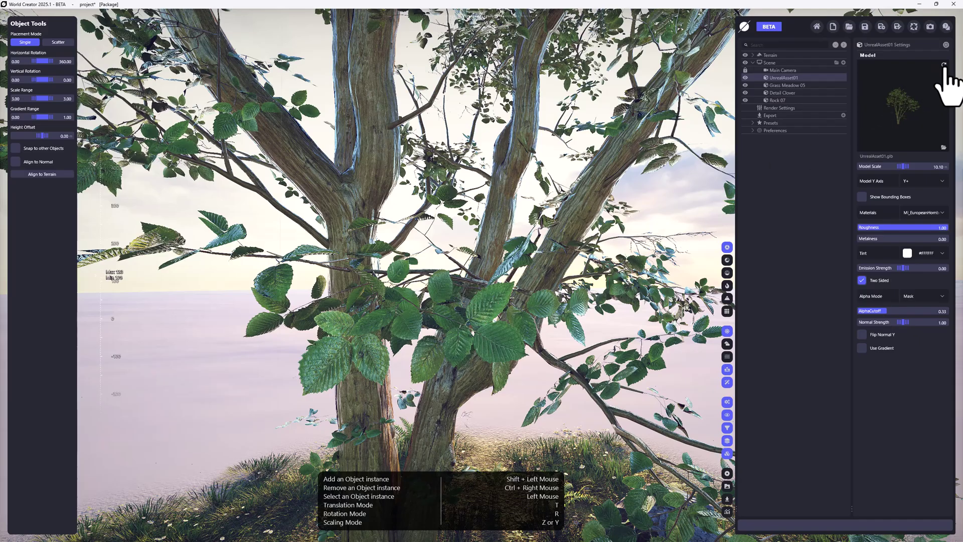
Step: Switch to World Creator, reload the UnrealAsset01 model and inspect the updated tree's trunk and leaves
click(945, 65)
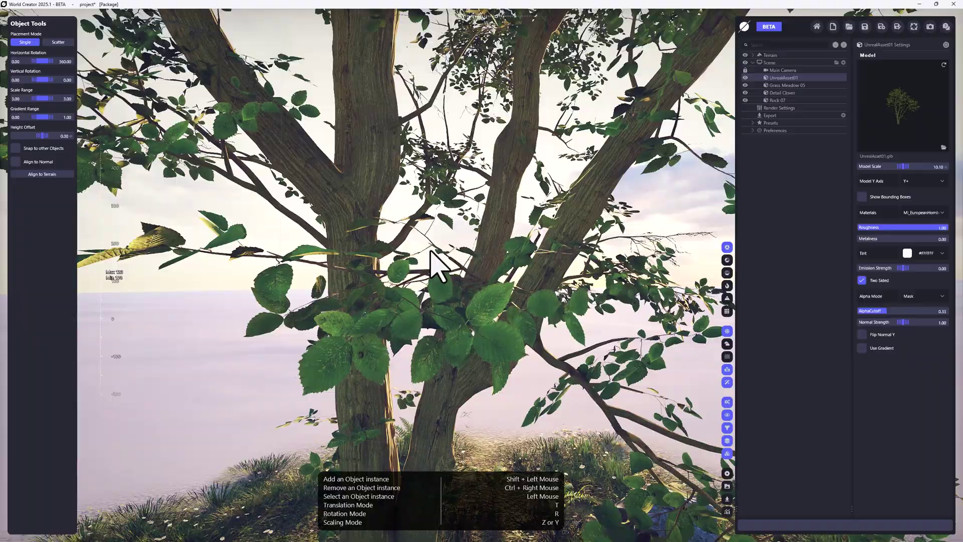
right_drag(431, 252, 423, 304)
mouse_move(413, 268)
right_down()
mouse_move(418, 223)
mouse_move(425, 256)
right_up()
key(s)
key(a)
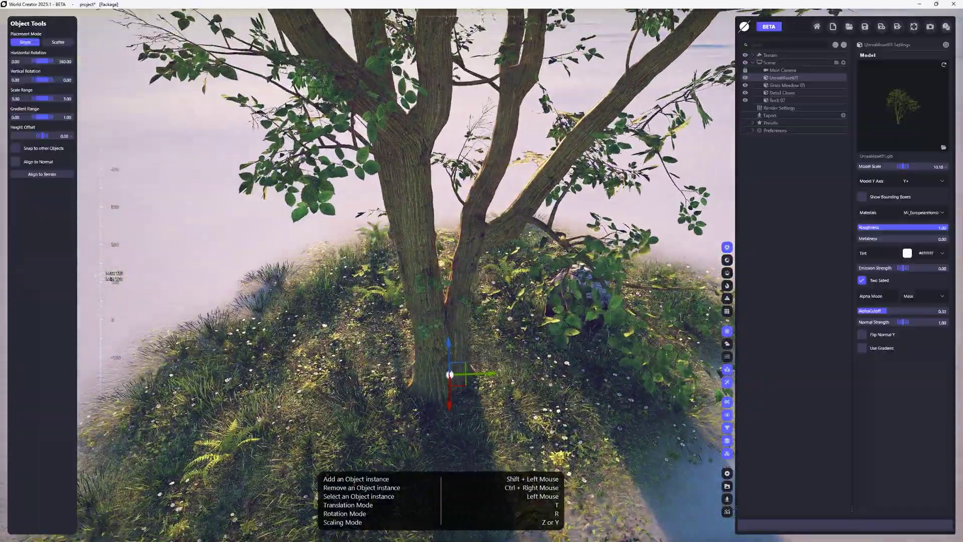